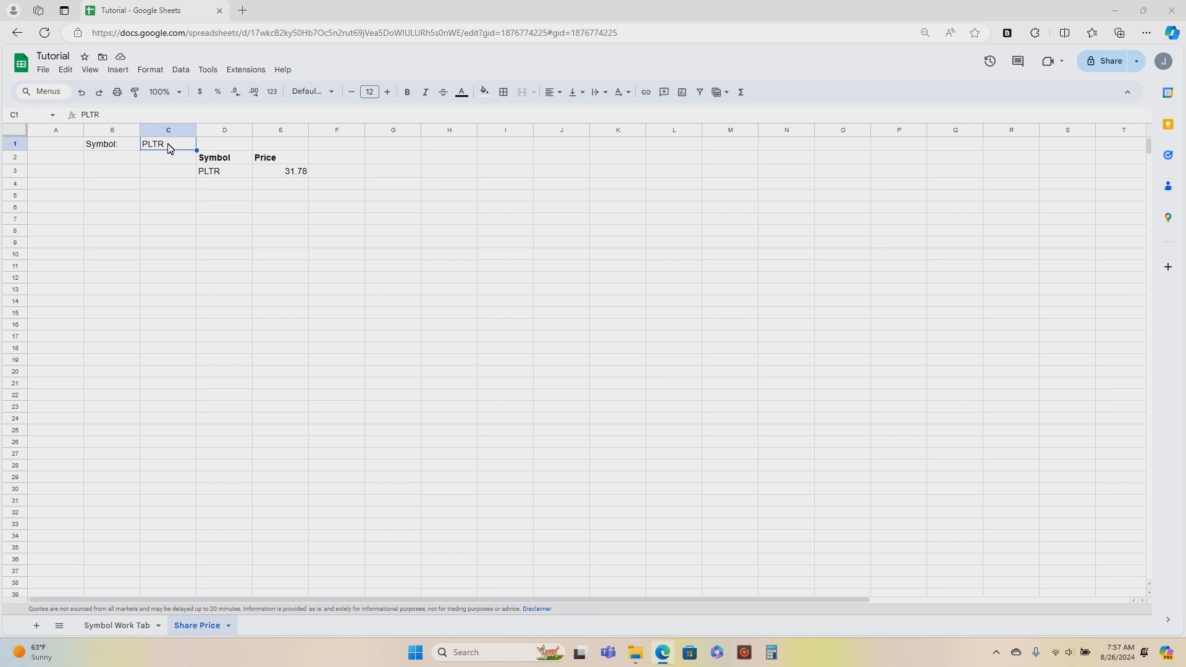
Change the ticker symbol in cell C1 of the Share Price sheet to NVDA
double_click(169, 146)
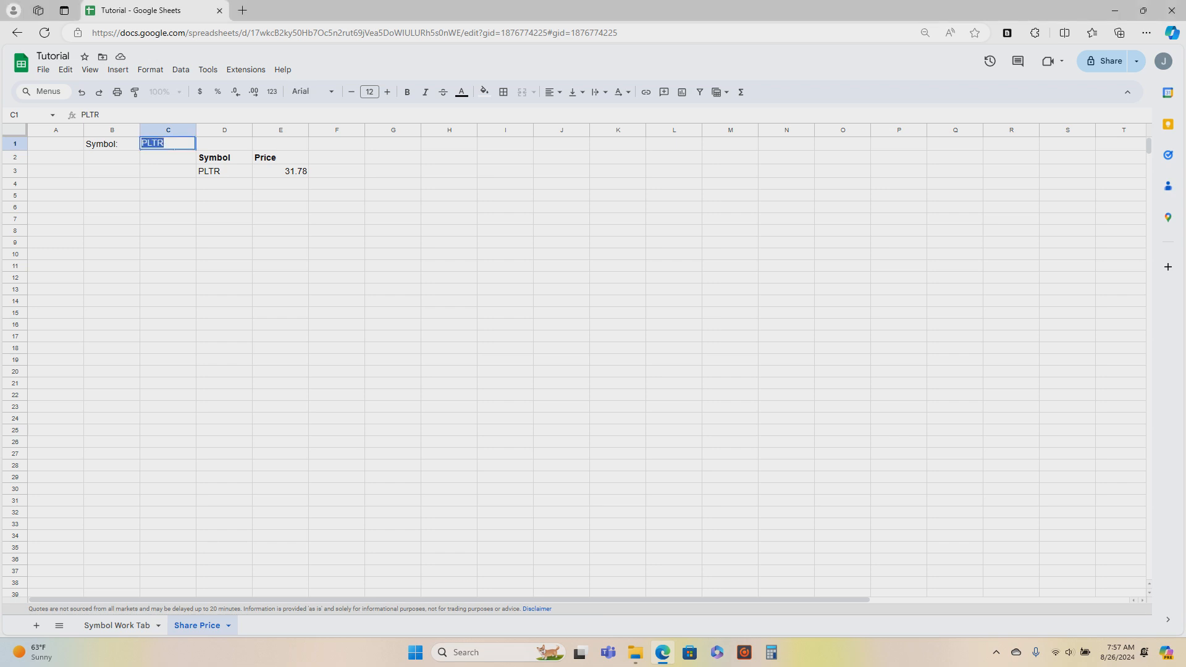
type("NVDA")
key("Return")
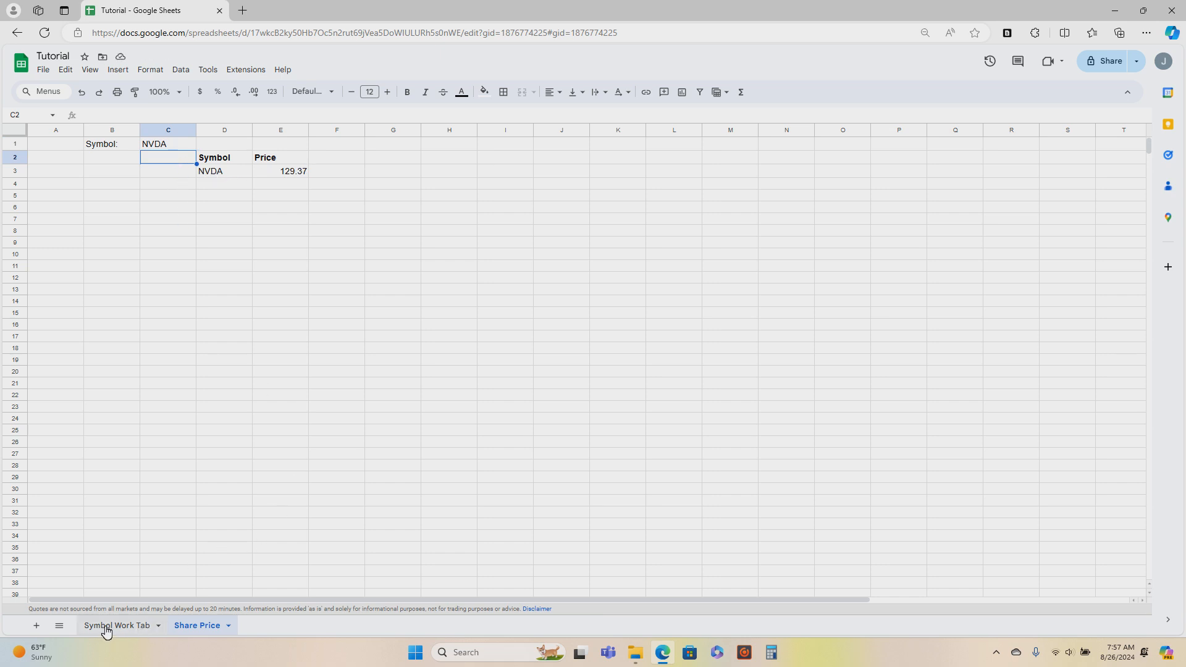
Examine the ticker list on the Symbol Work Tab sheet and the labels and formulas in B1:E3 of the Share Price sheet
left_click(127, 632)
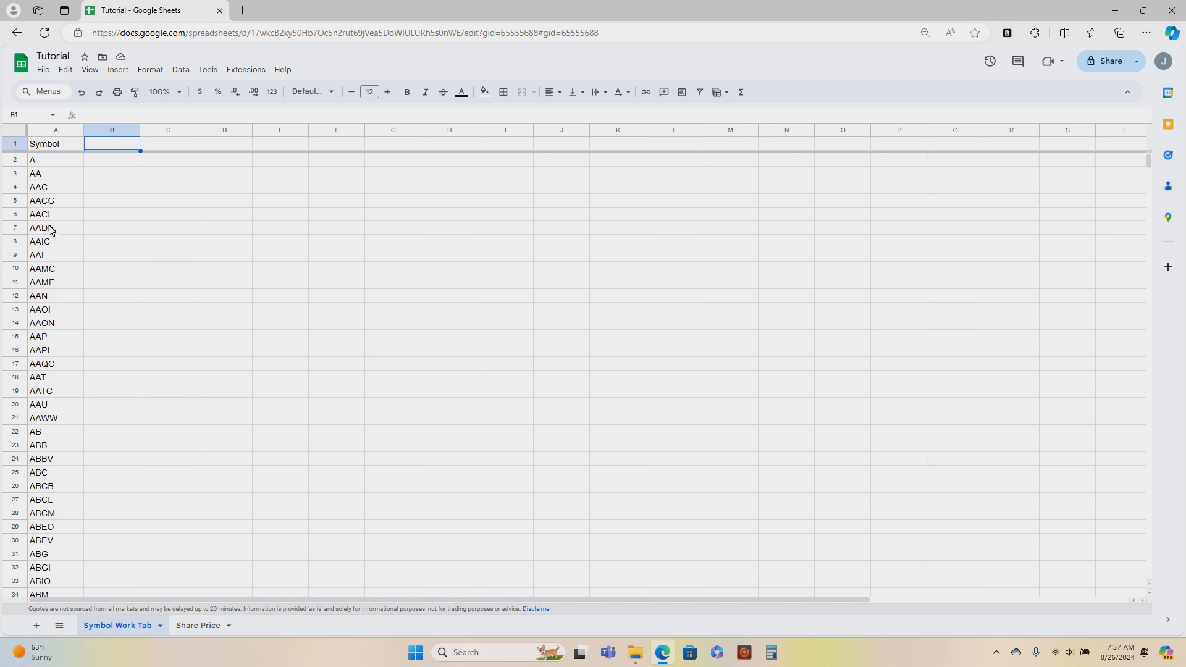
left_click(195, 626)
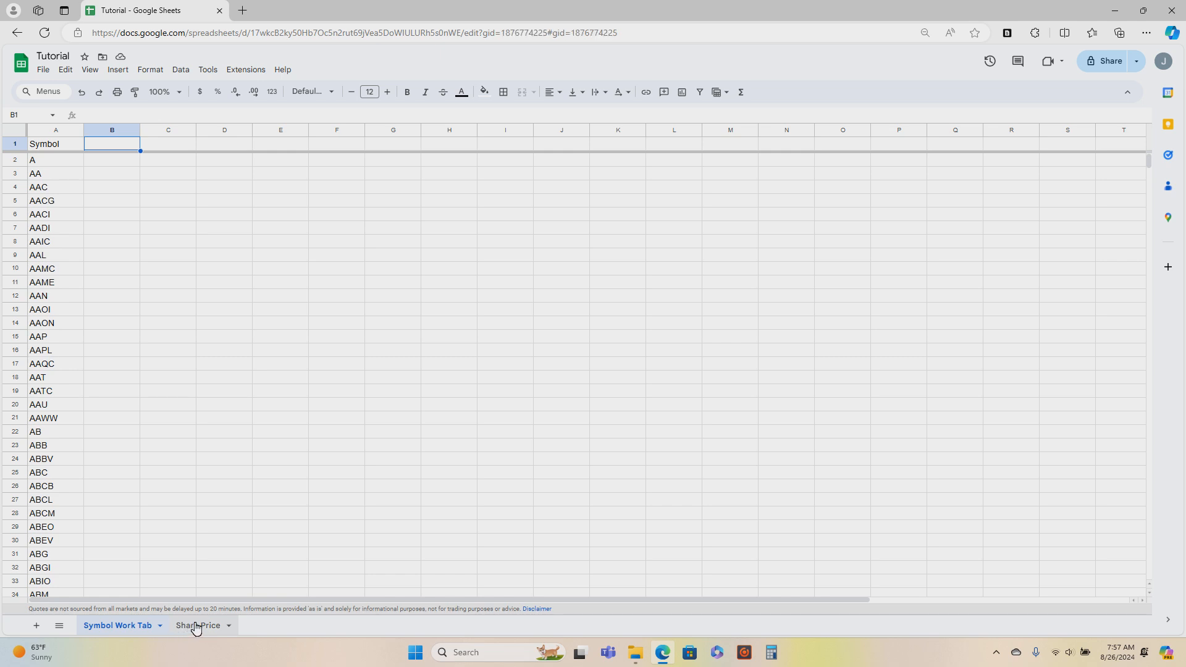
left_click(106, 149)
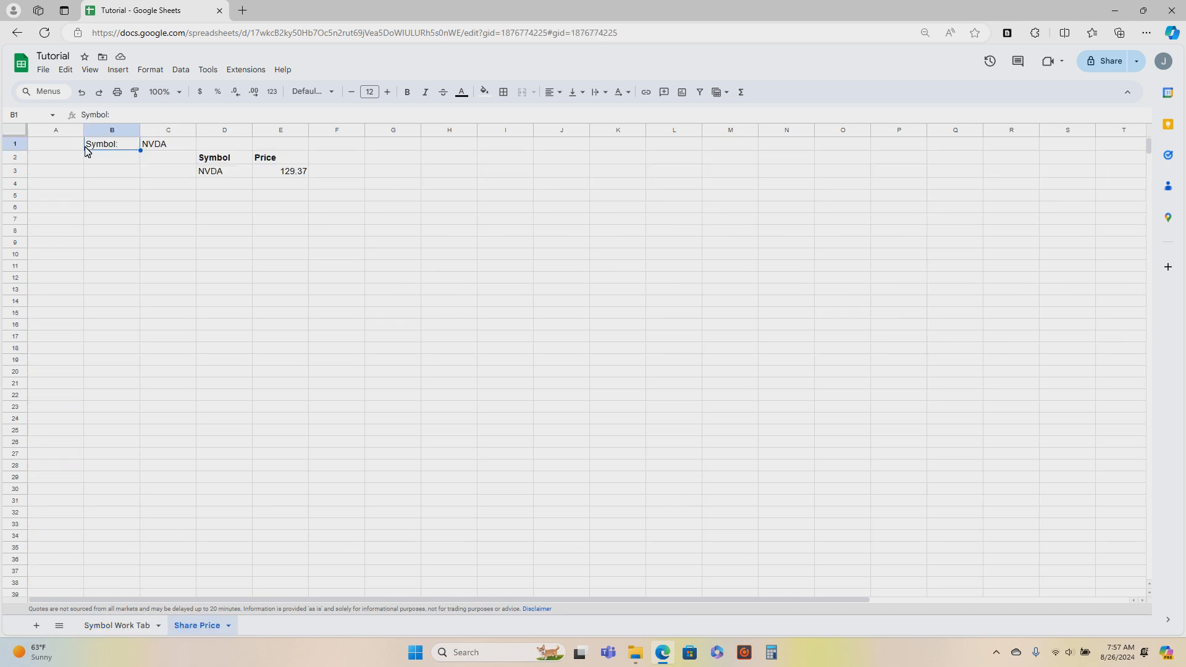
left_click(154, 151)
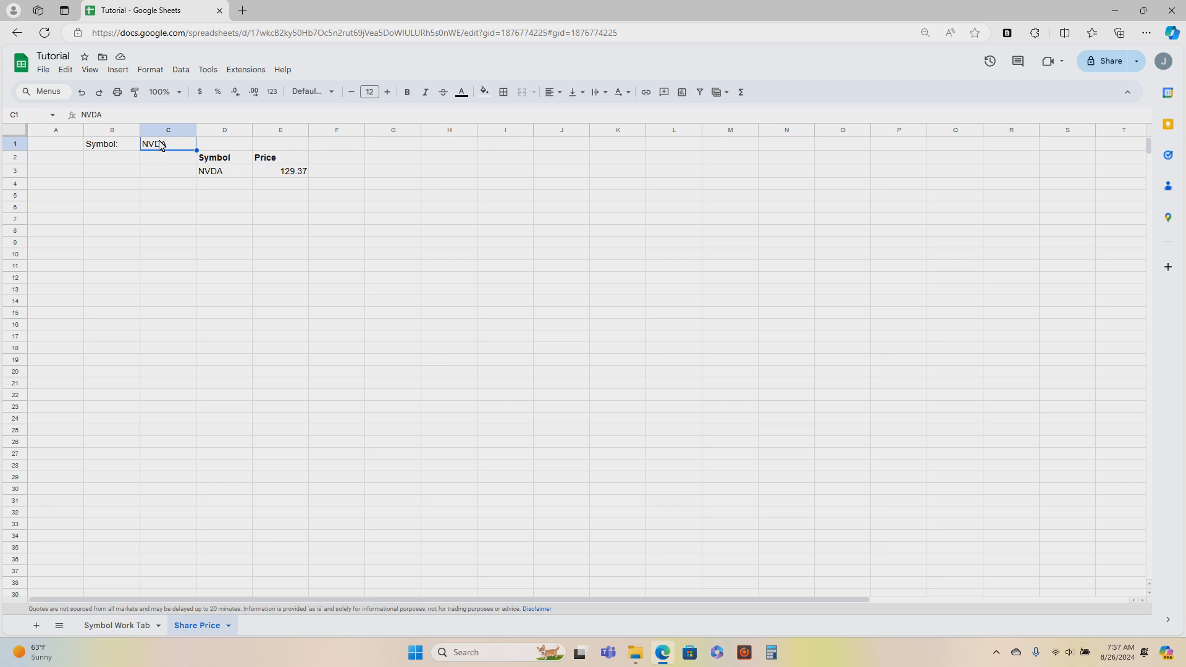
left_click(217, 158)
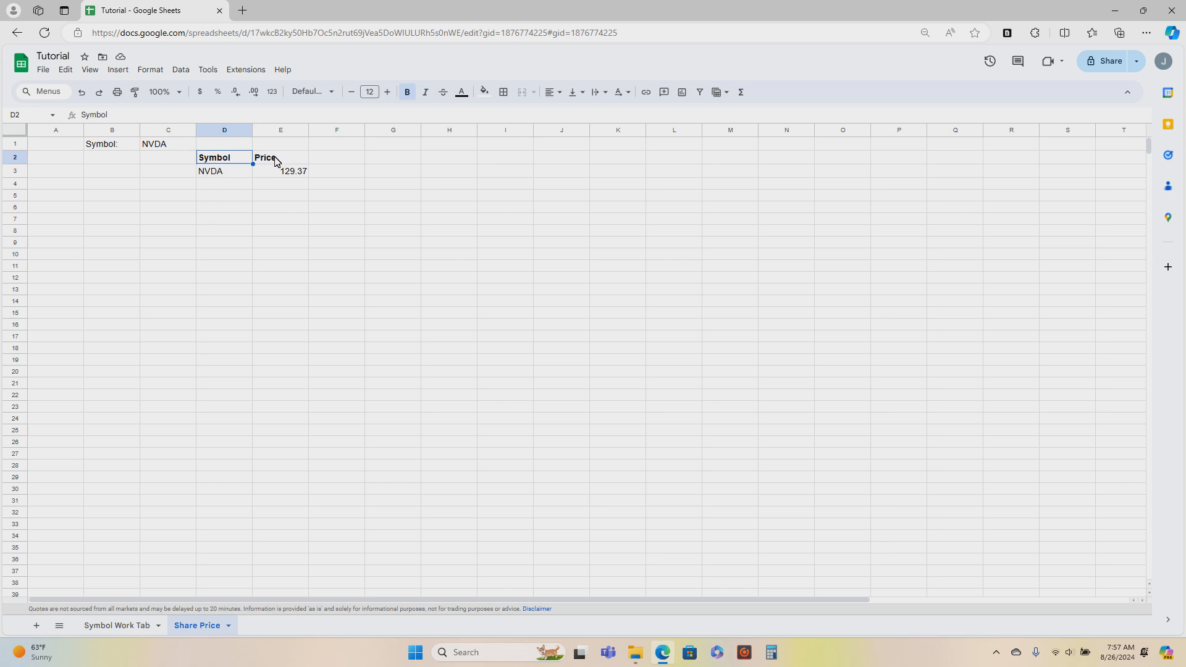
left_click(242, 172)
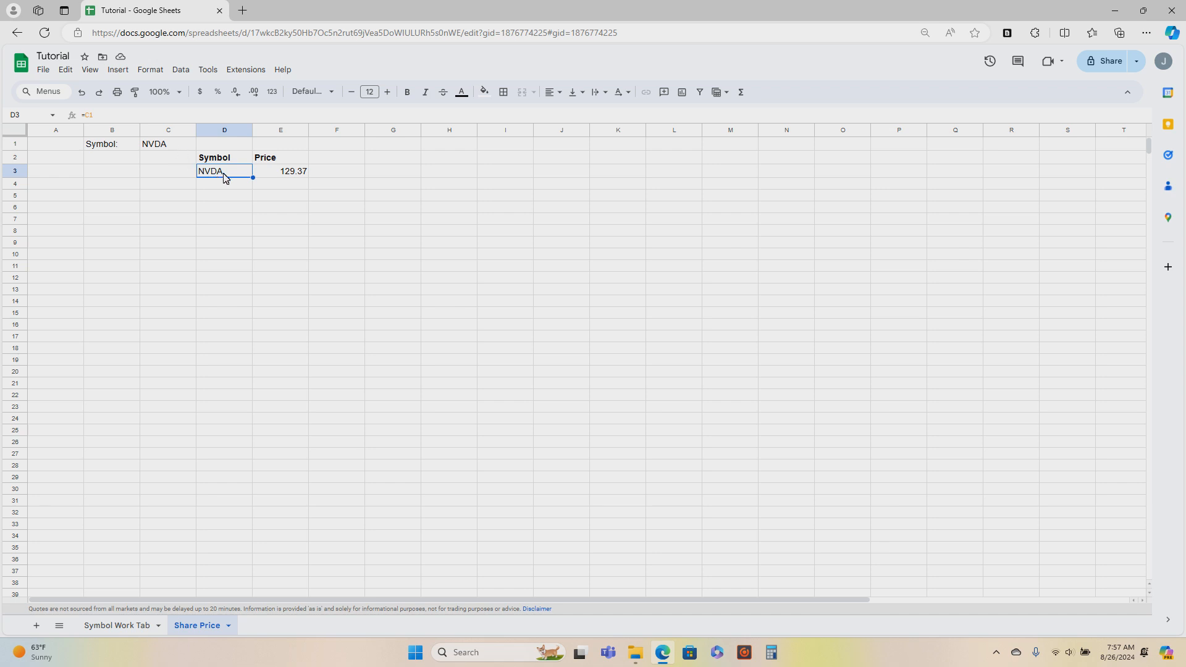
left_click(270, 176)
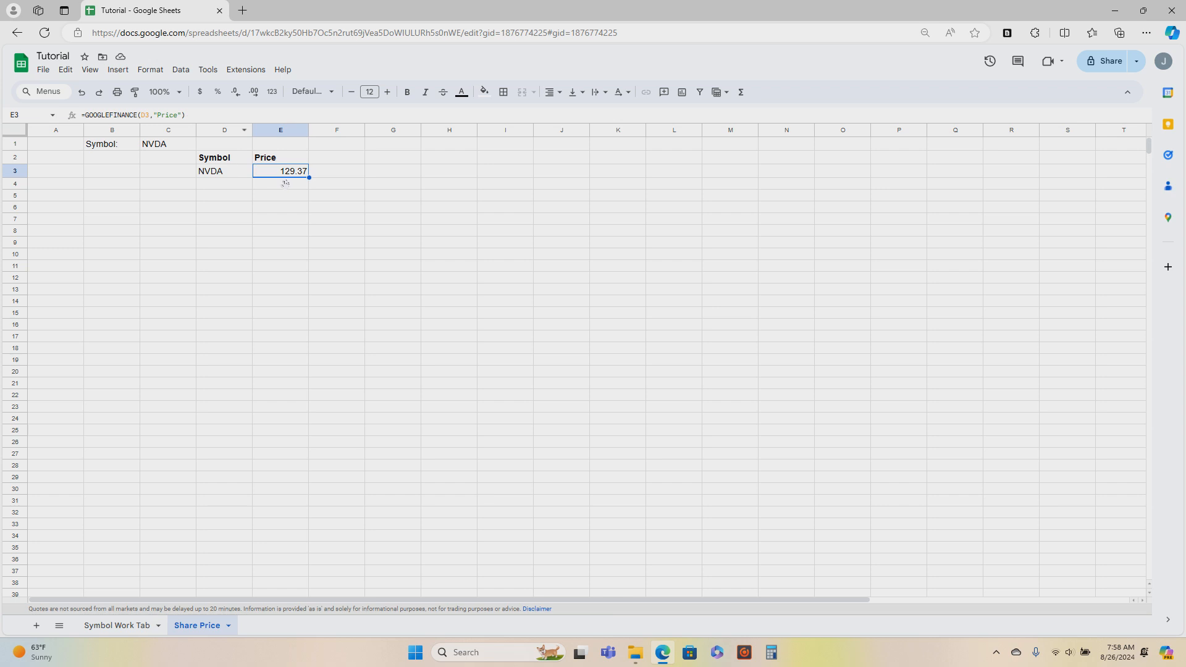
Set the ticker symbol in cell C1 back to PLTR
left_click(178, 146)
type("PLTR")
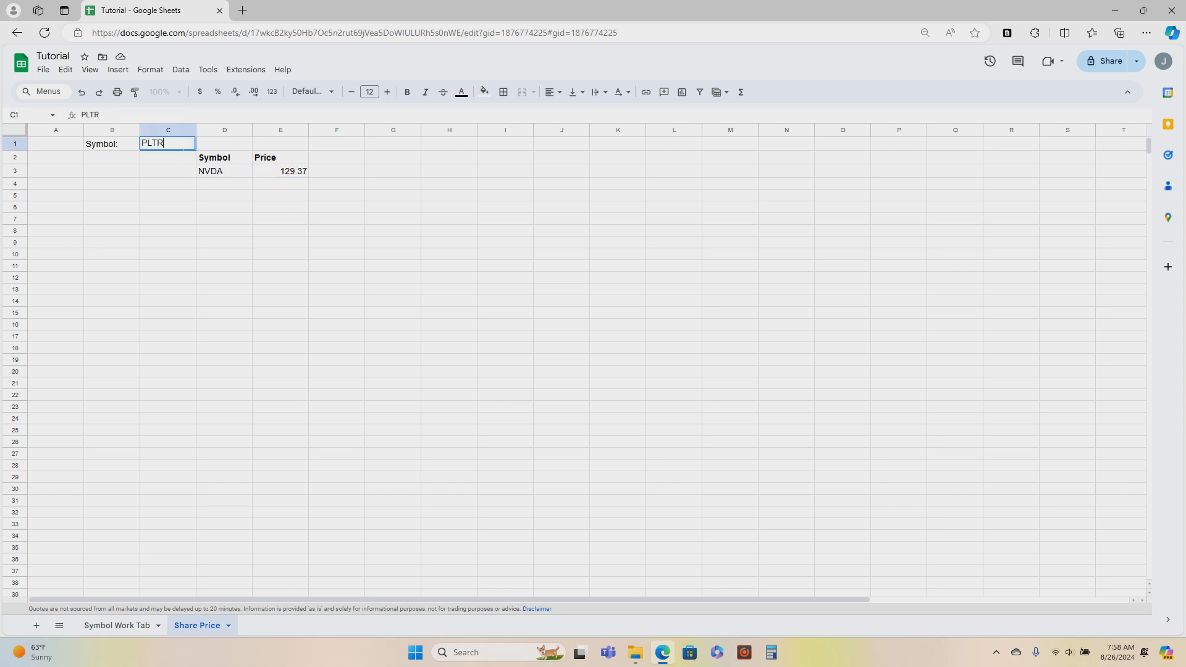
key("Return")
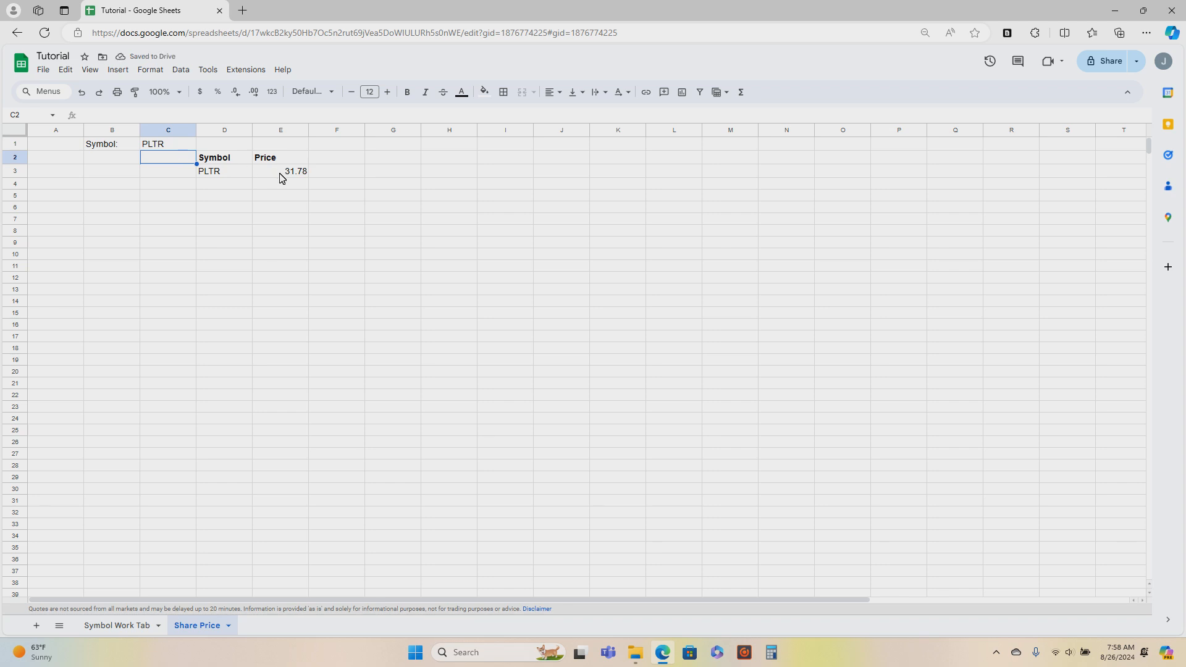
Add a data validation rule to cell C1 with the Dropdown (from a range) criterion
left_click(176, 147)
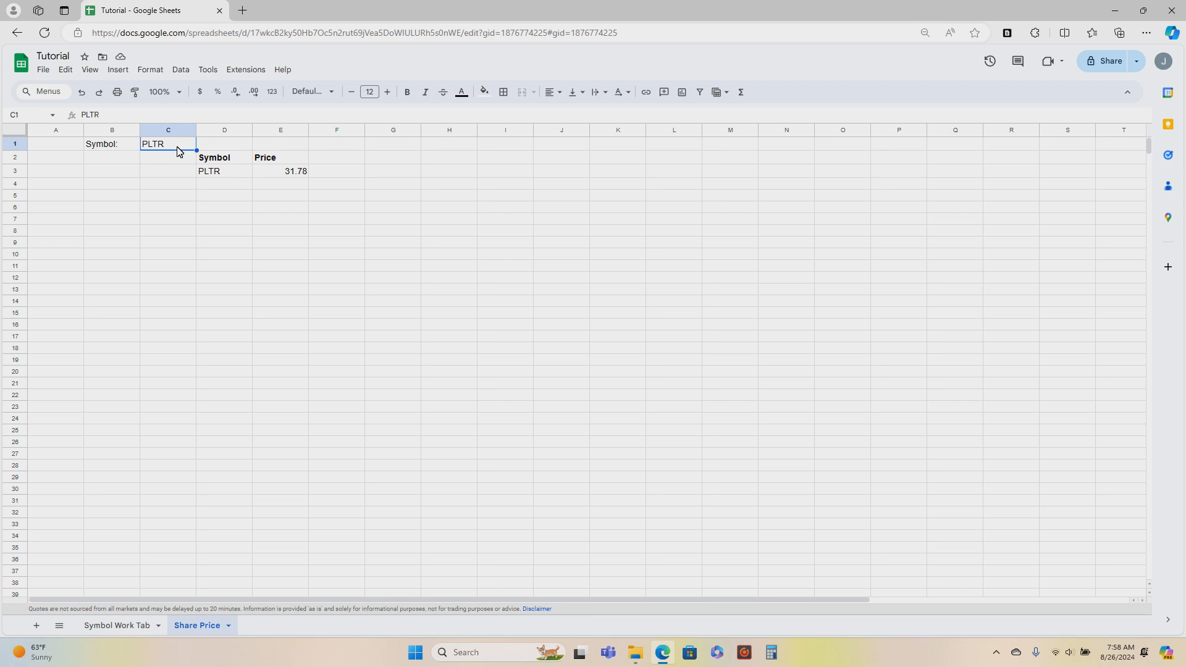
left_click(184, 72)
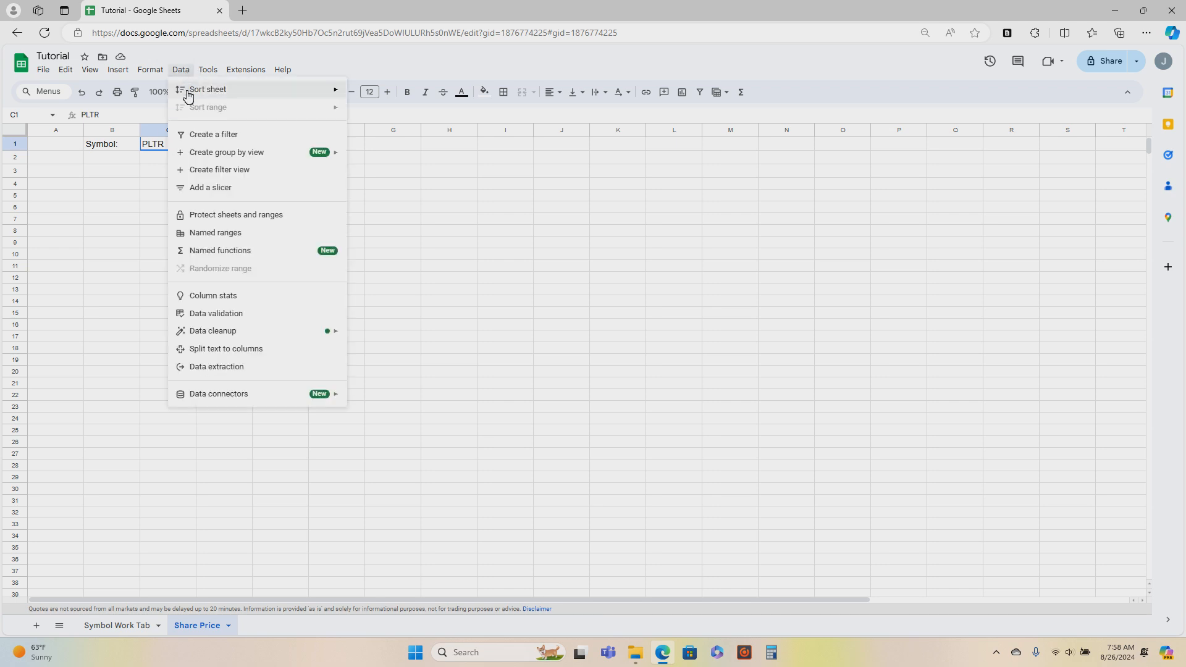
left_click(228, 315)
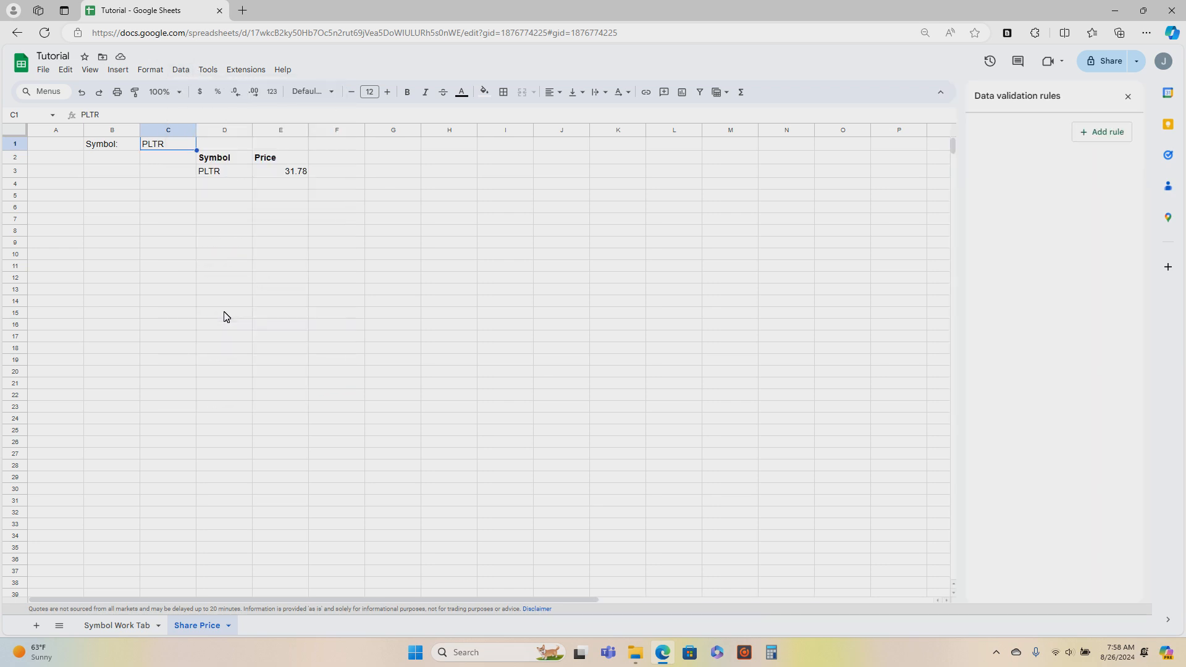
left_click(1104, 141)
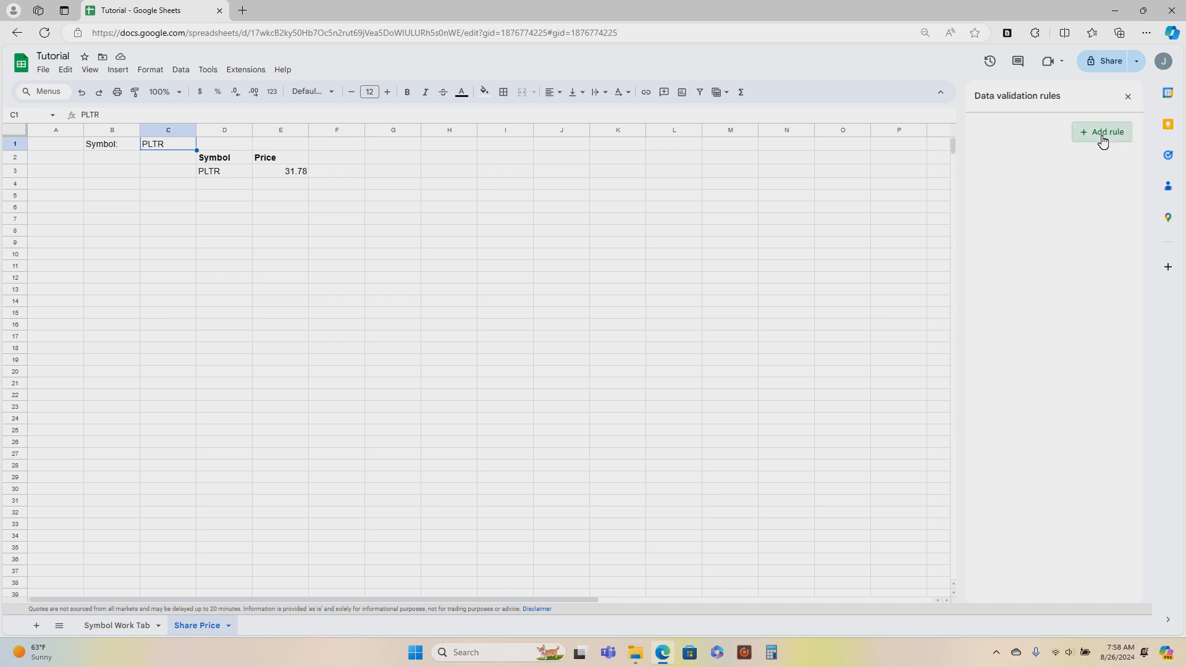
left_click(1116, 197)
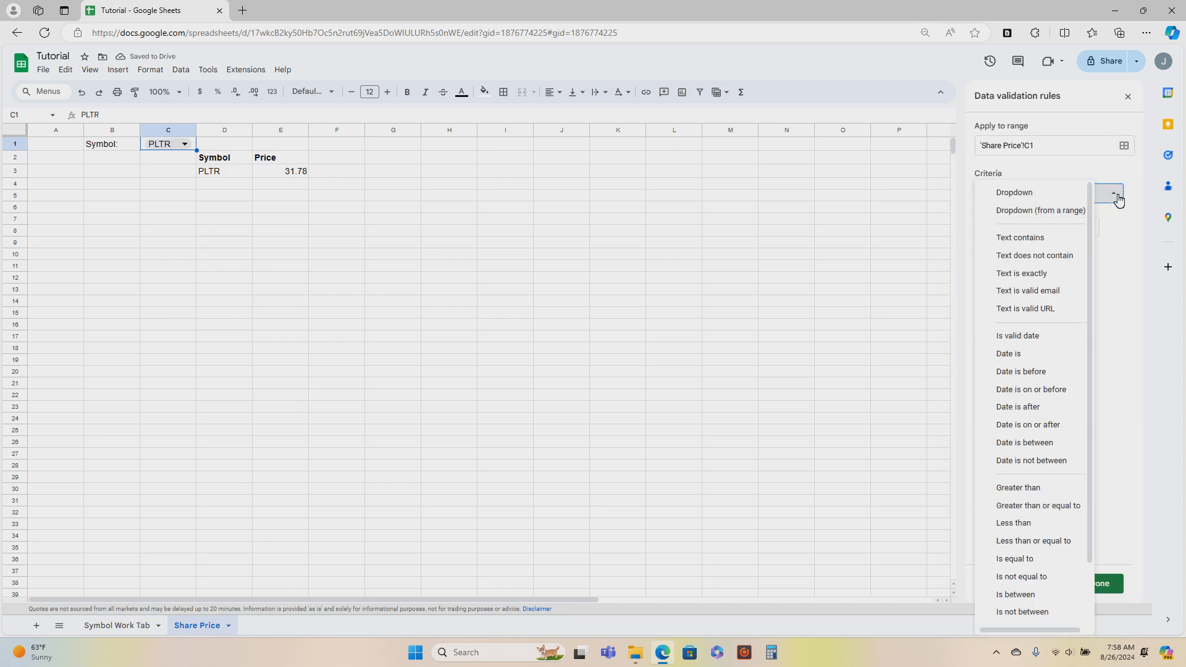
left_click(1052, 215)
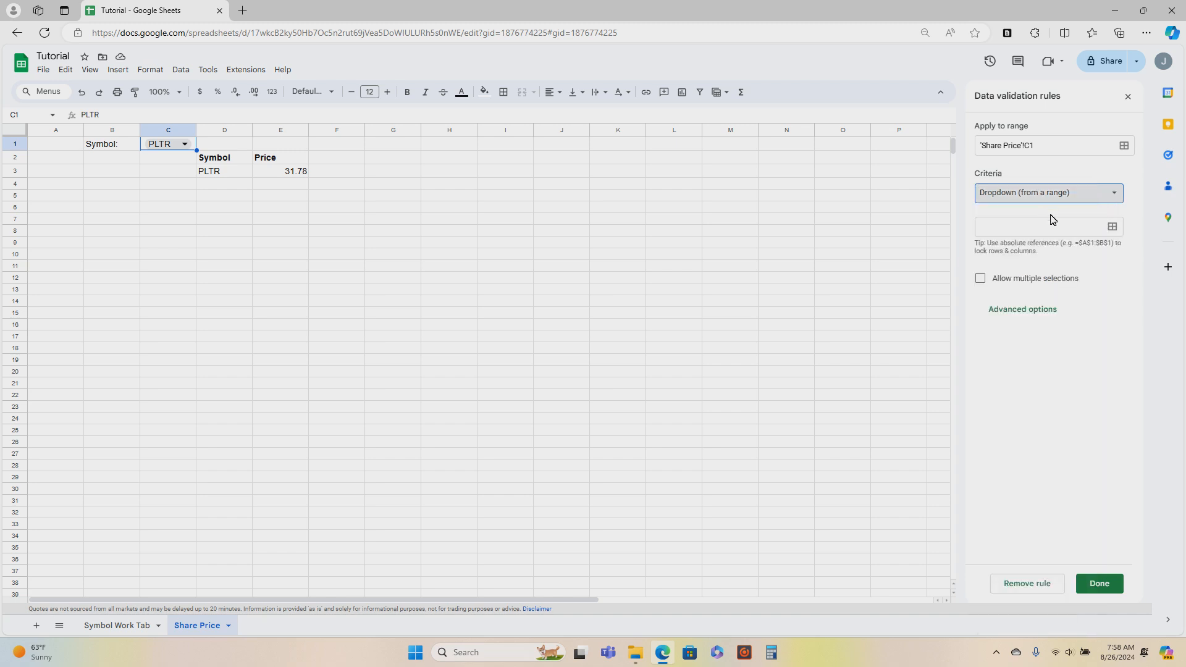
Set the dropdown rule's source range to 'Symbol Work Tab'!A2:A, covering the symbol column below its header
left_click(1113, 227)
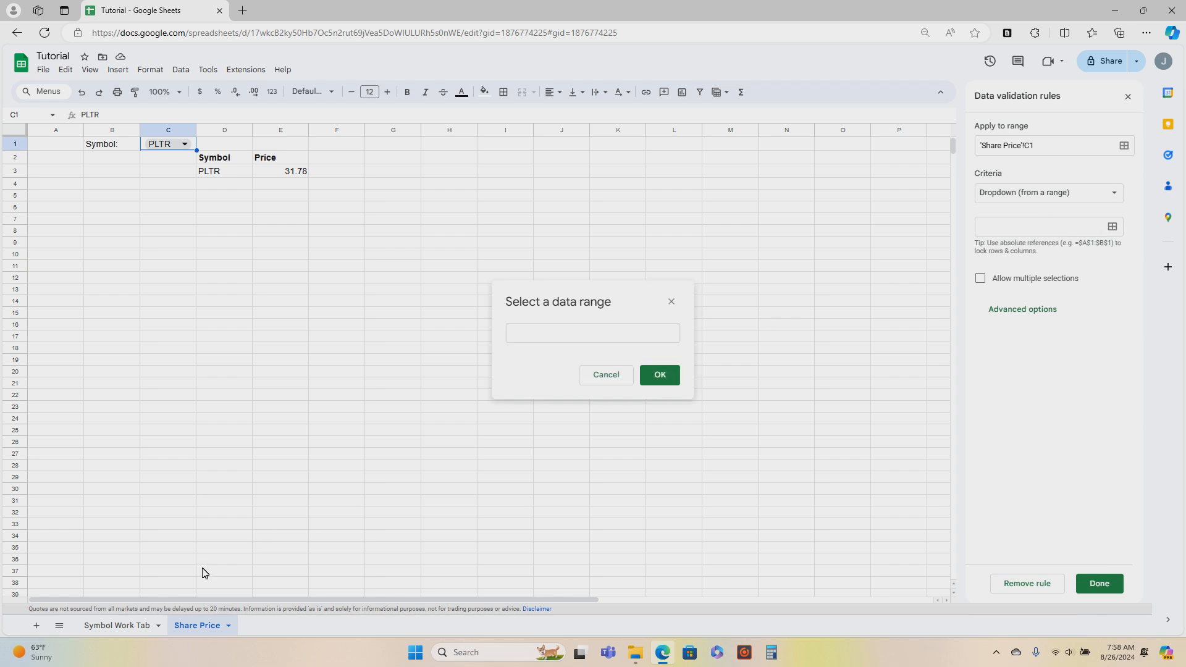
left_click(136, 628)
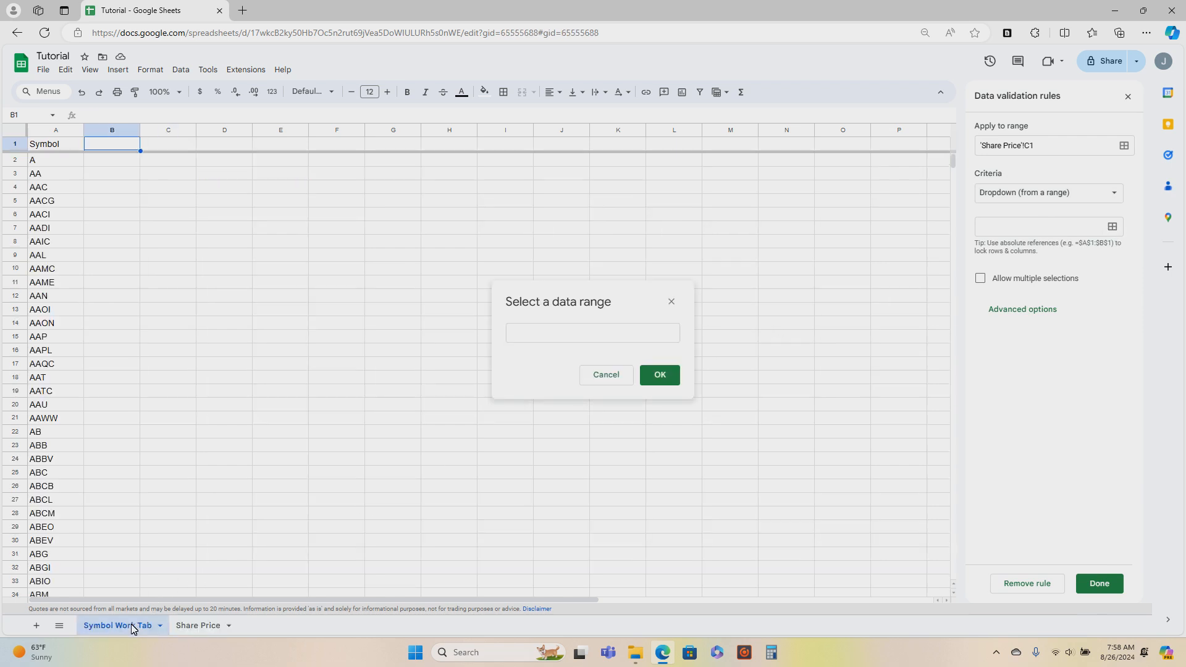
left_click(75, 166)
left_click_drag(74, 166, 69, 230)
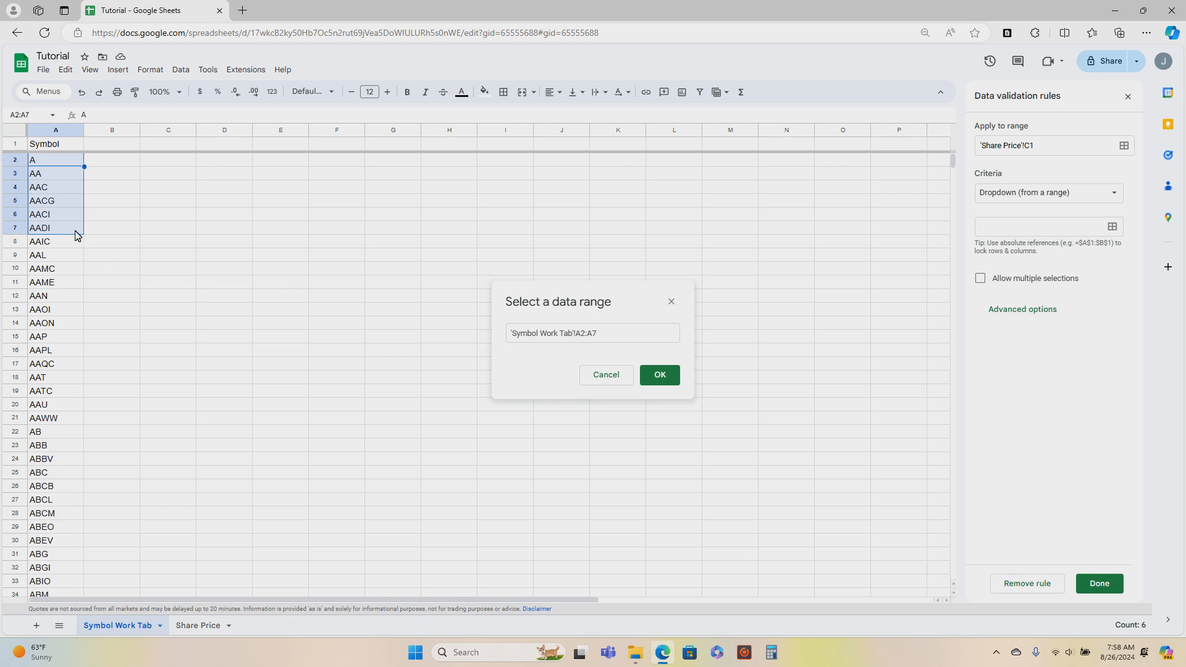
left_click(596, 333)
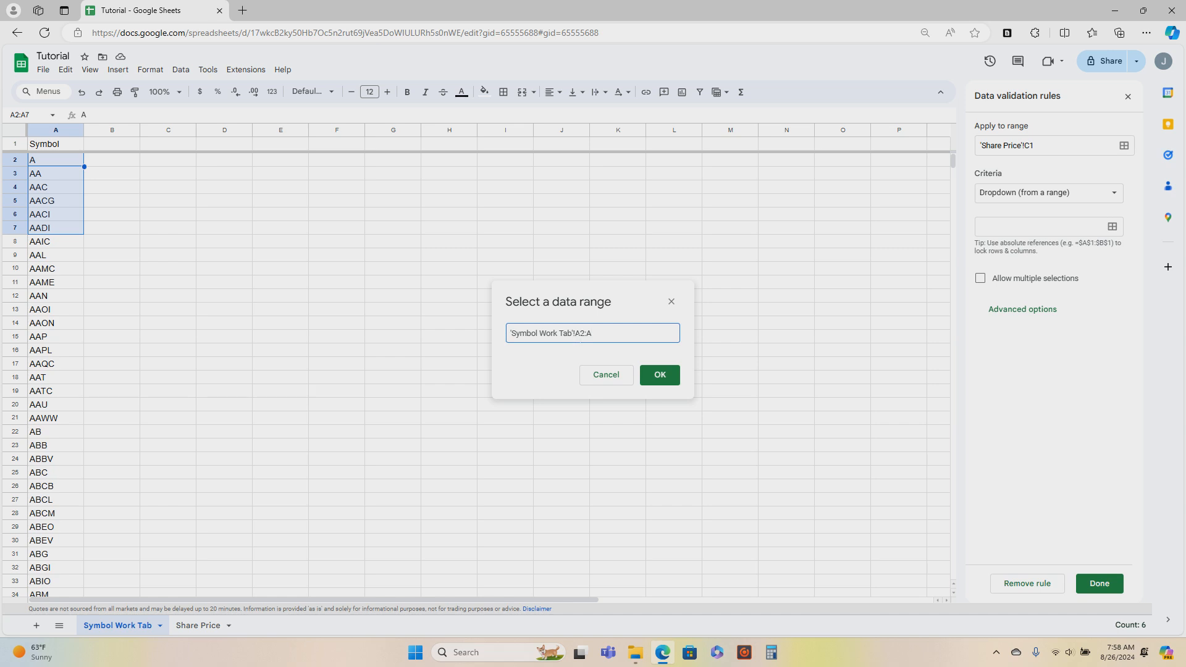
left_click(660, 375)
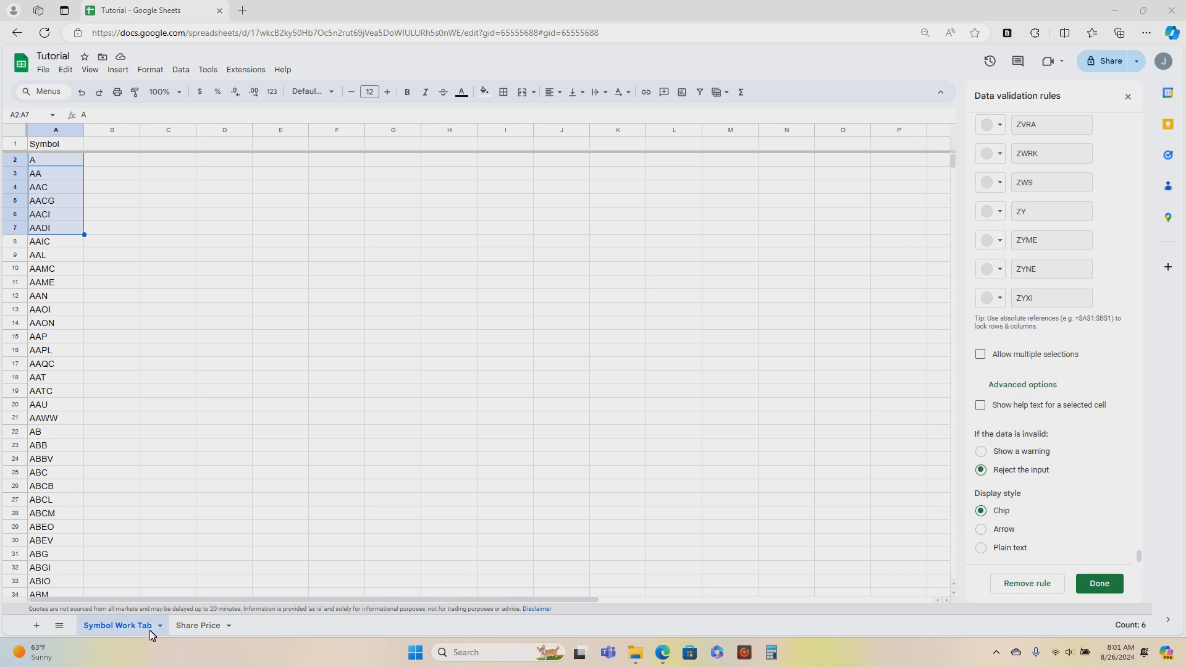
Try the Arrow display style for the Share Price dropdown, restore the Chip style, and save and close the validation rule
left_click(194, 629)
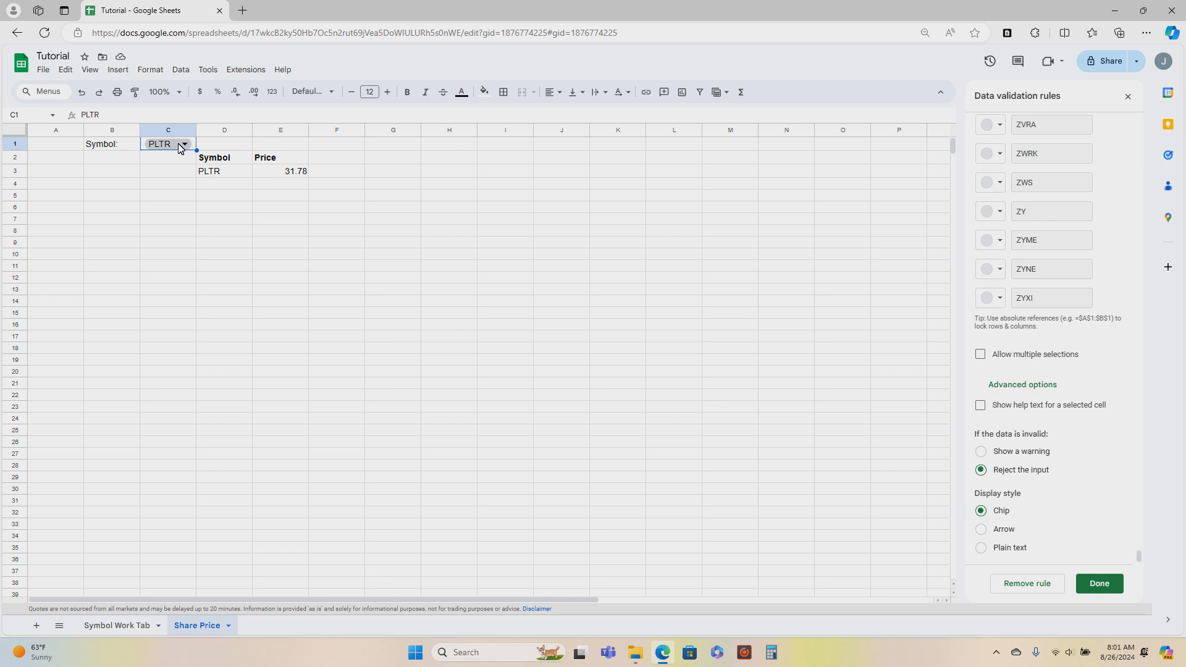
left_click(982, 530)
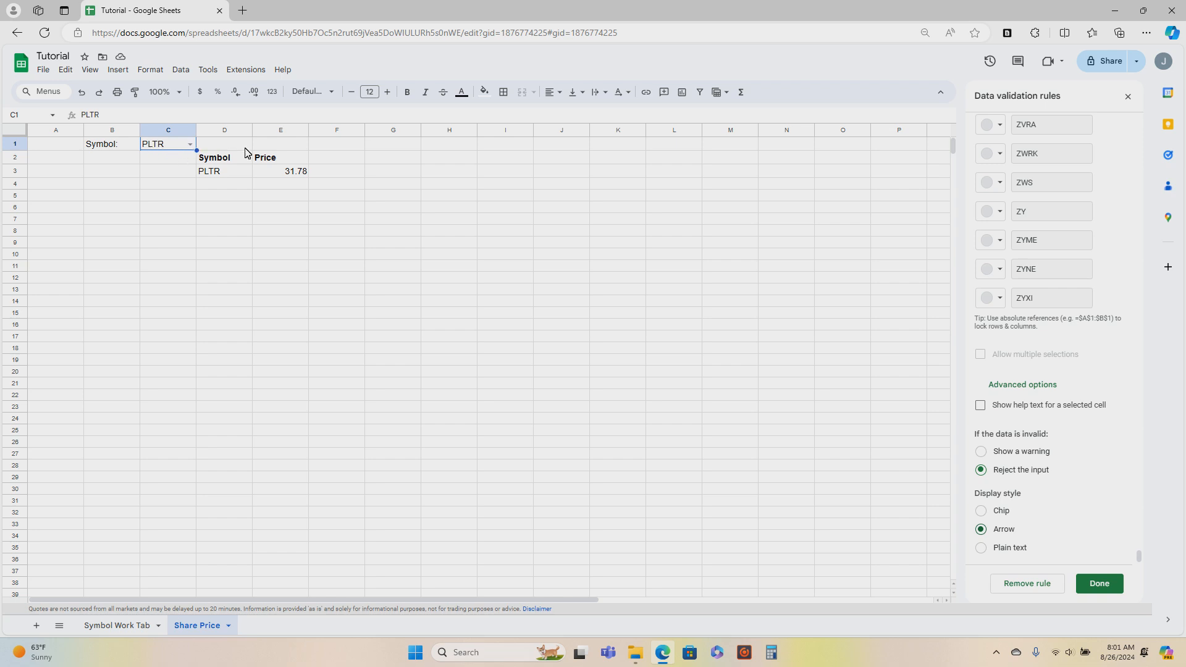
left_click(982, 513)
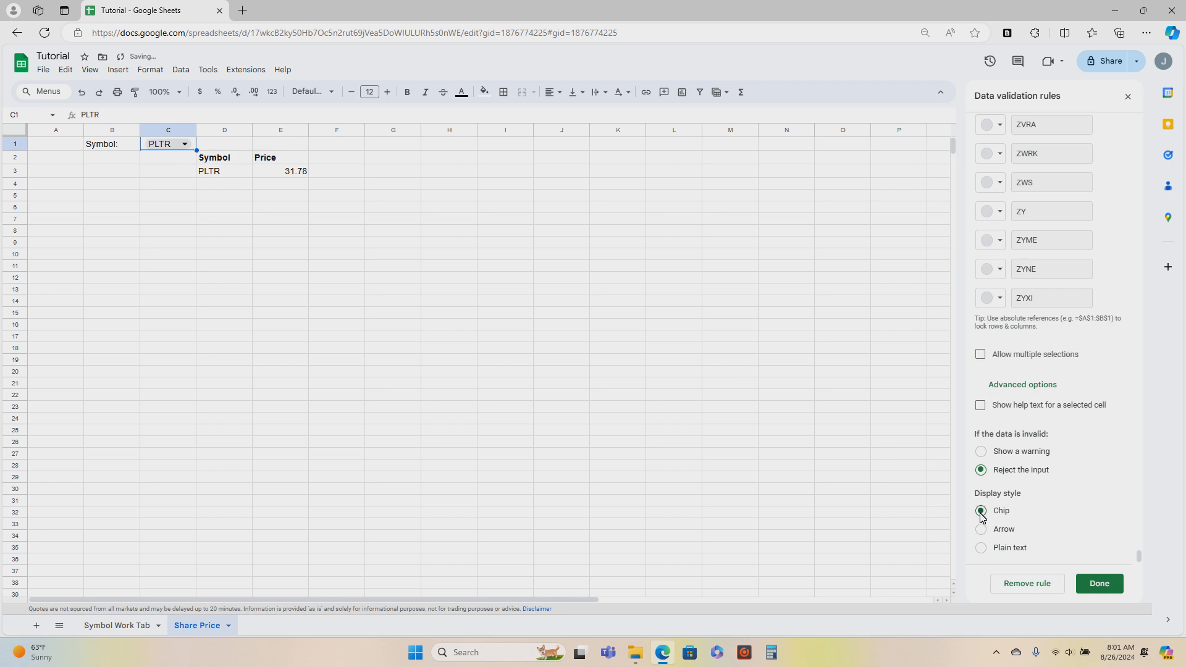
left_click(1093, 585)
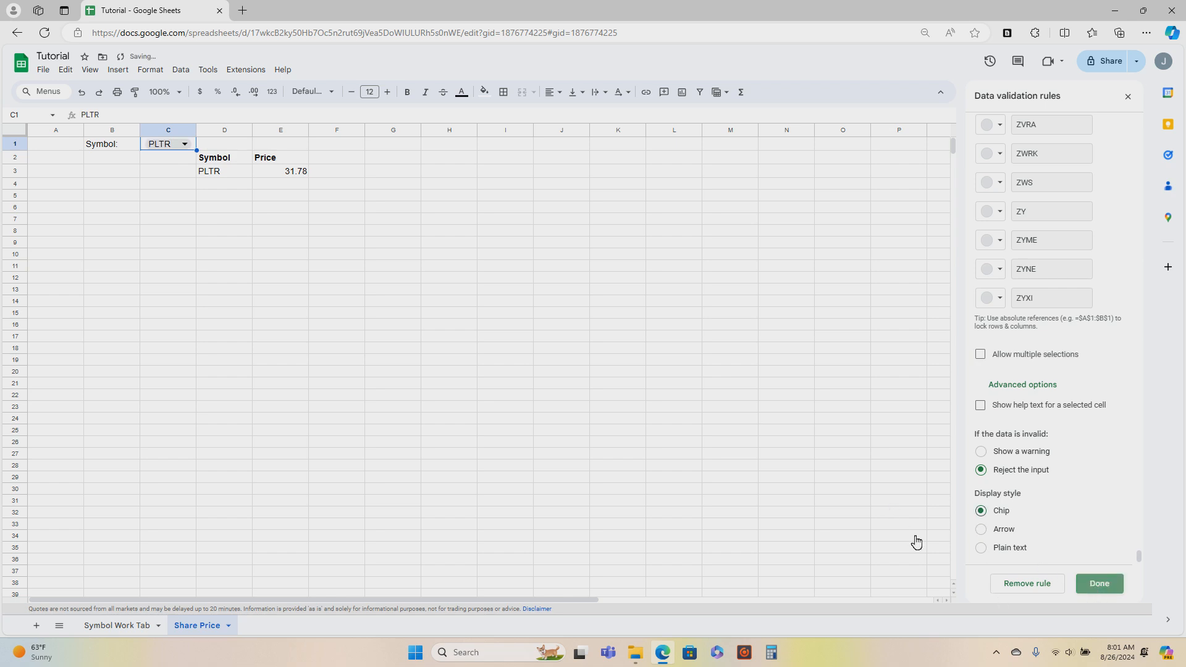
left_click(1130, 97)
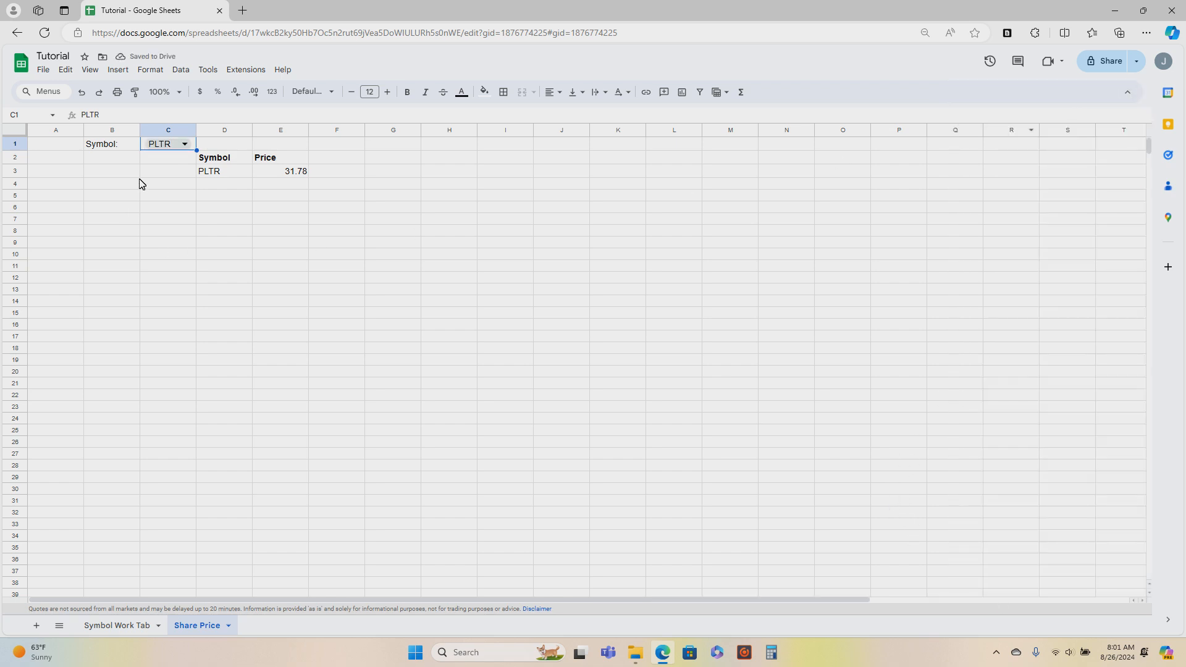
Choose AAPL from the symbol dropdown in cell C1
left_click(186, 147)
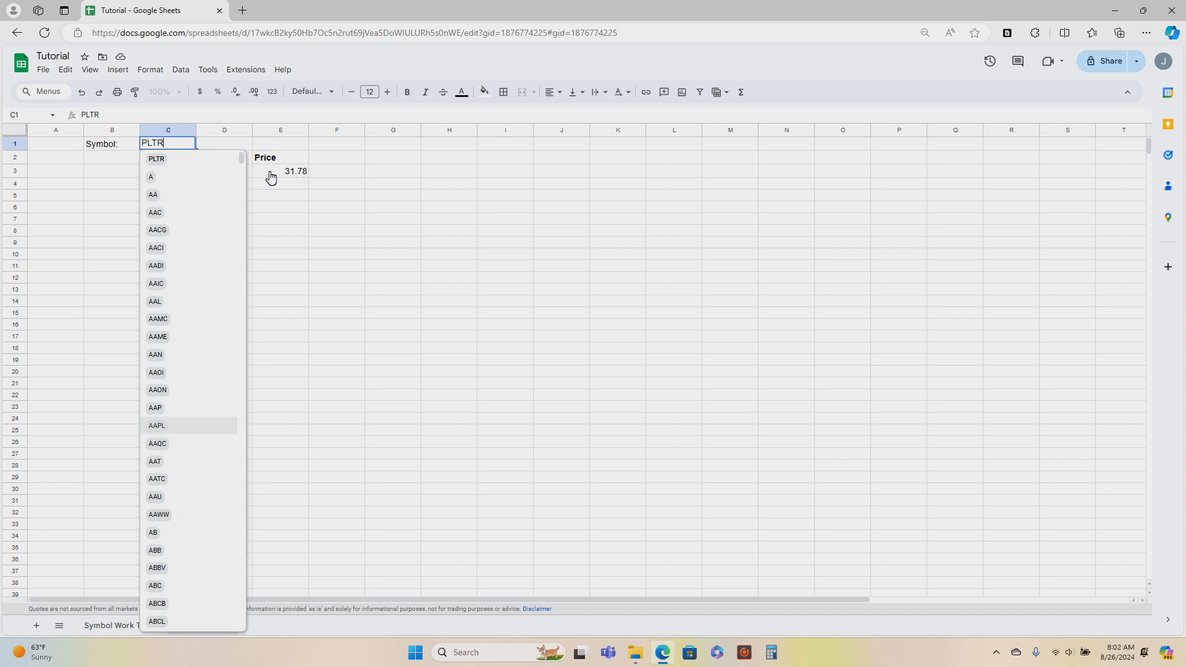
key("Return")
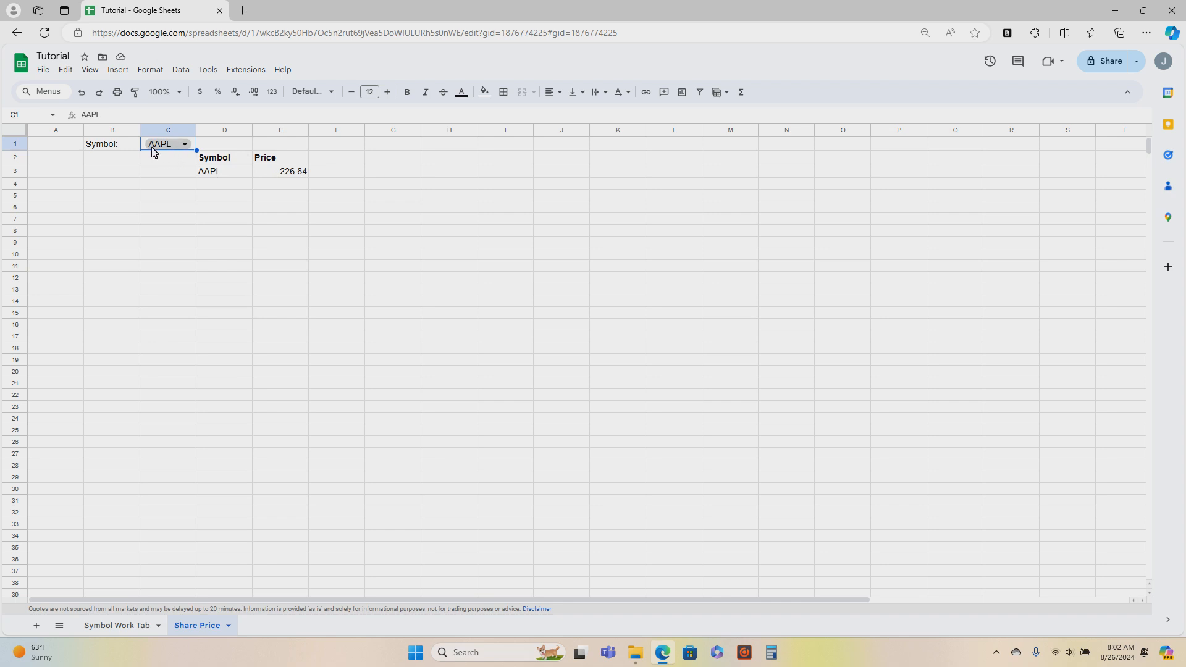
Find META in the symbol dropdown in cell C1 and select it
left_click(186, 147)
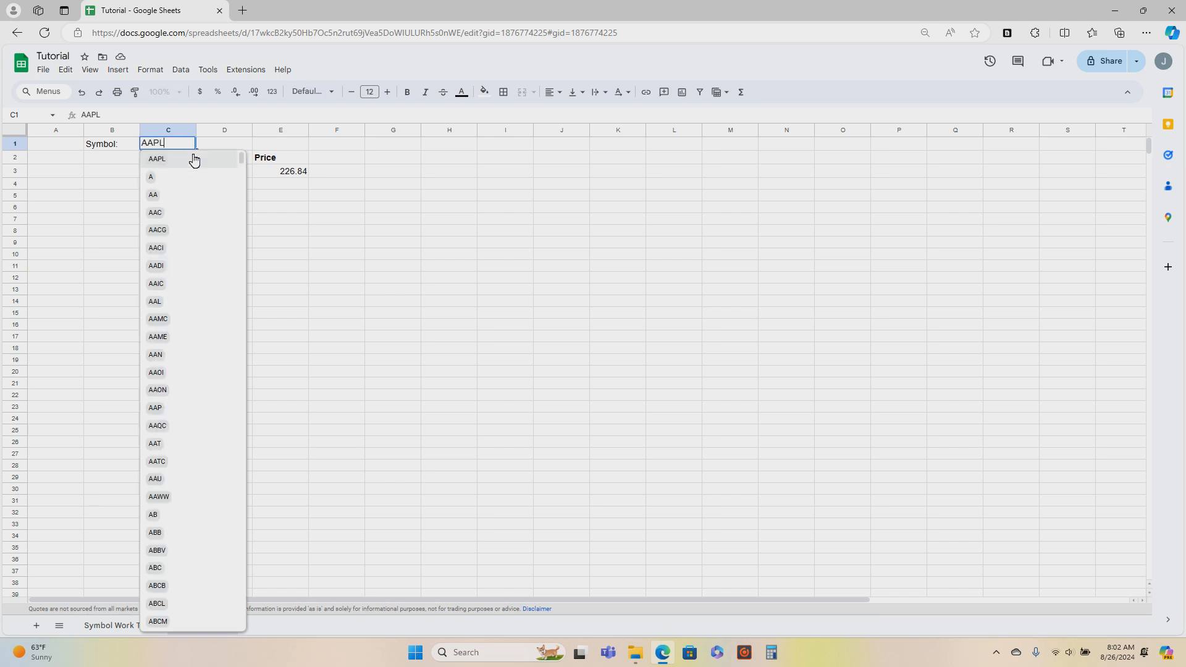
left_click_drag(242, 173, 244, 423)
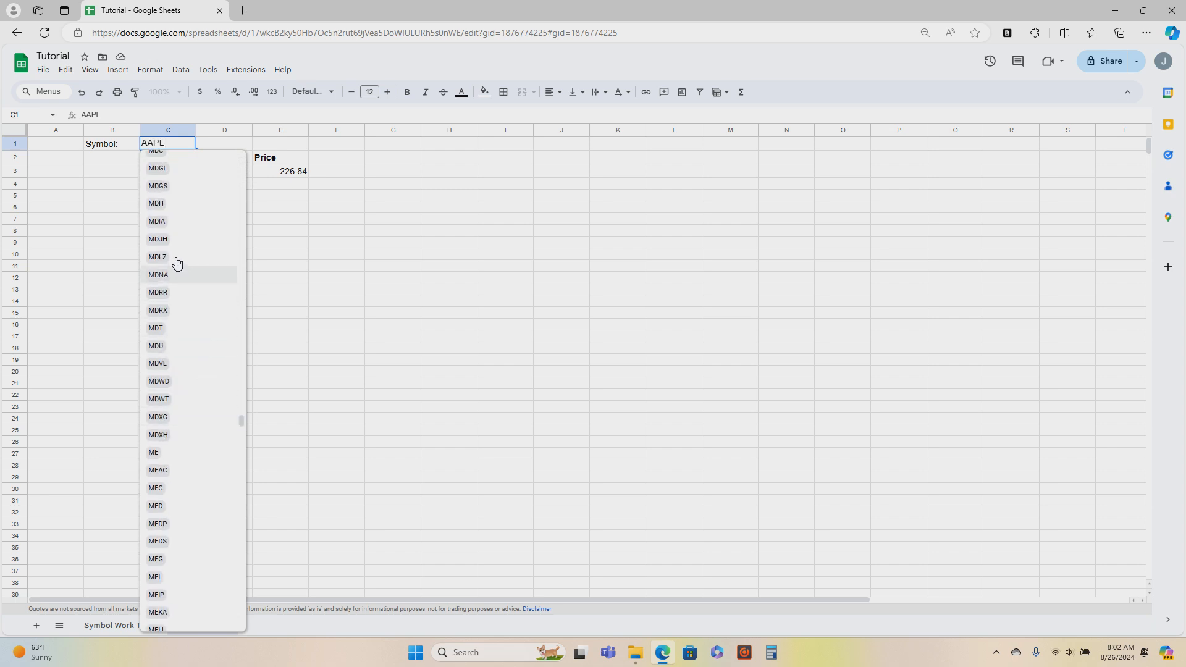
scroll(172, 242, "up", 3)
scroll(173, 241, "up", 10)
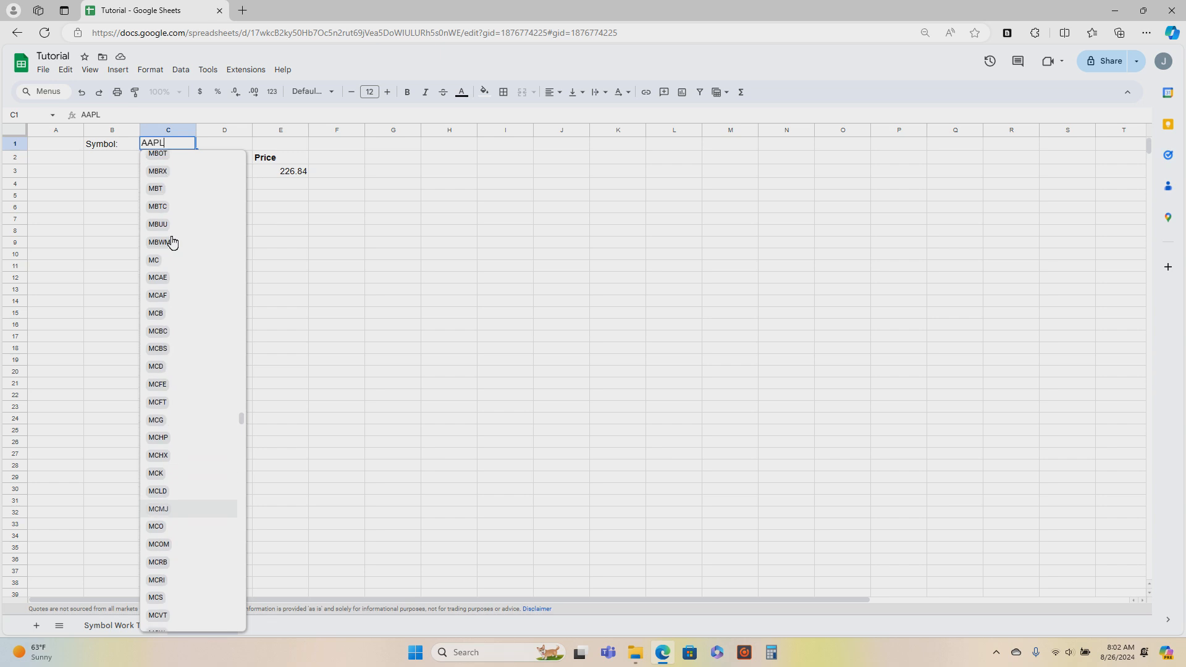
scroll(173, 241, "down", 12)
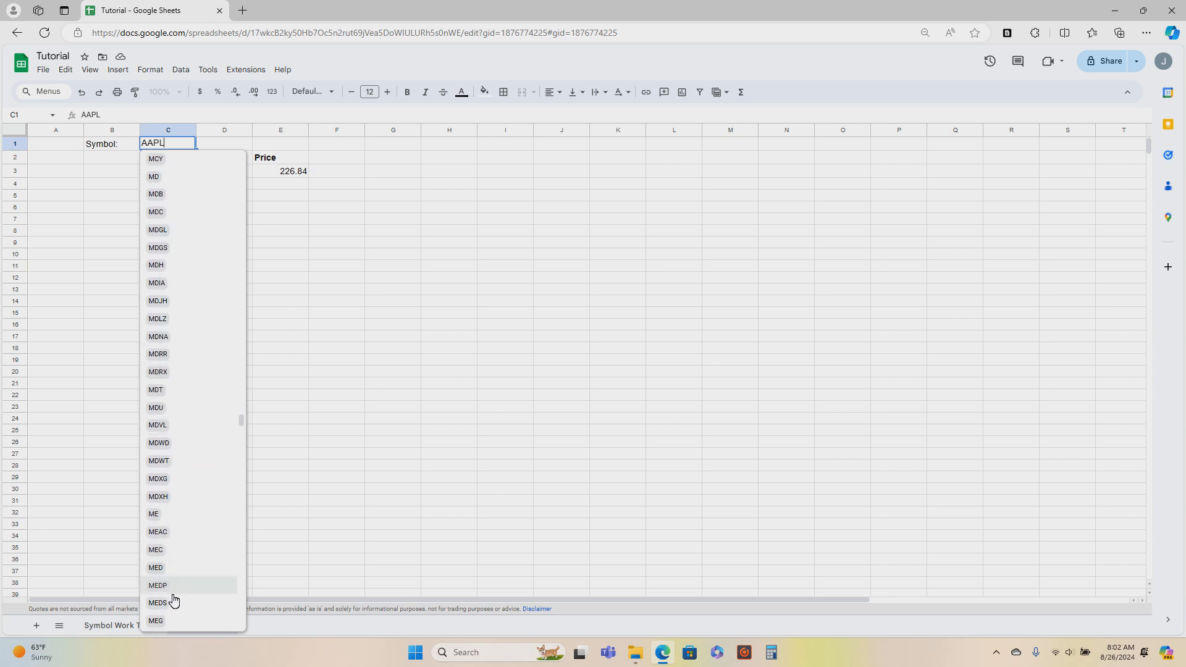
scroll(182, 584, "down", 3)
scroll(176, 574, "down", 1)
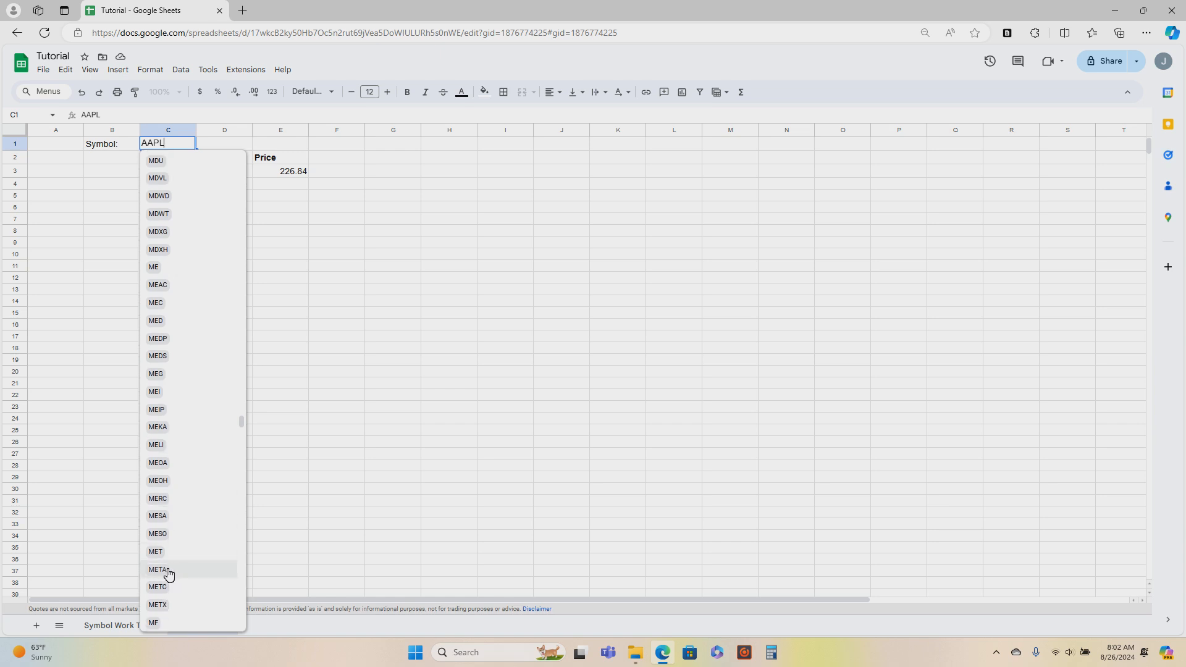
key("Return")
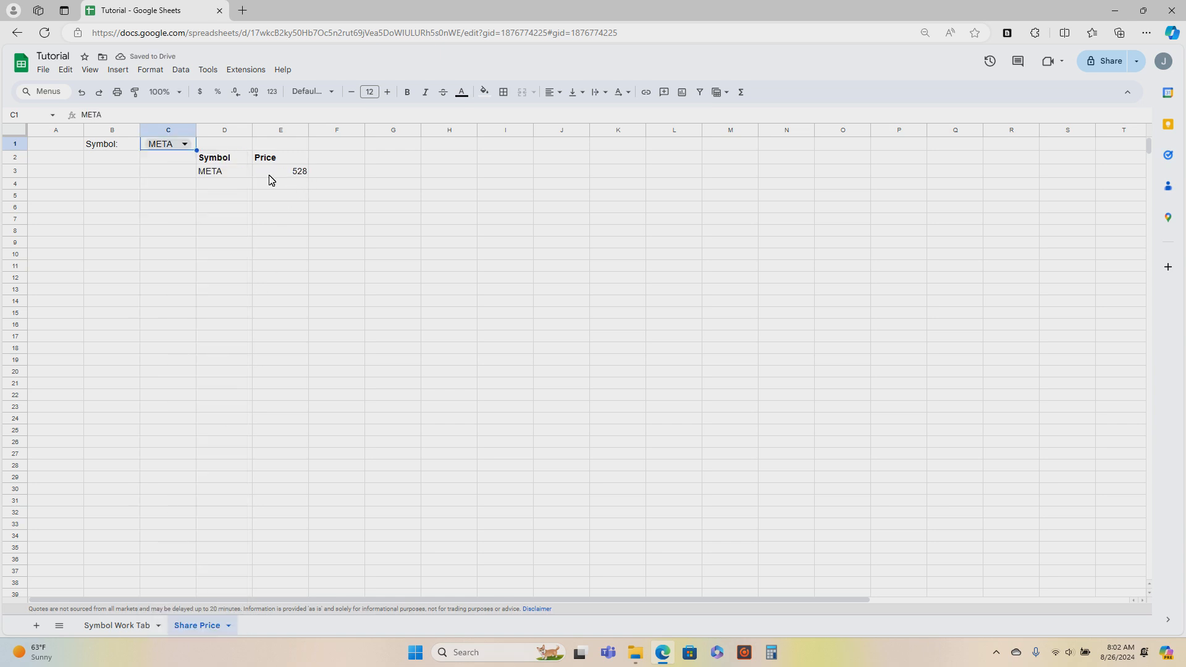
Format the share price in cell E3 to show two decimal places
left_click(274, 170)
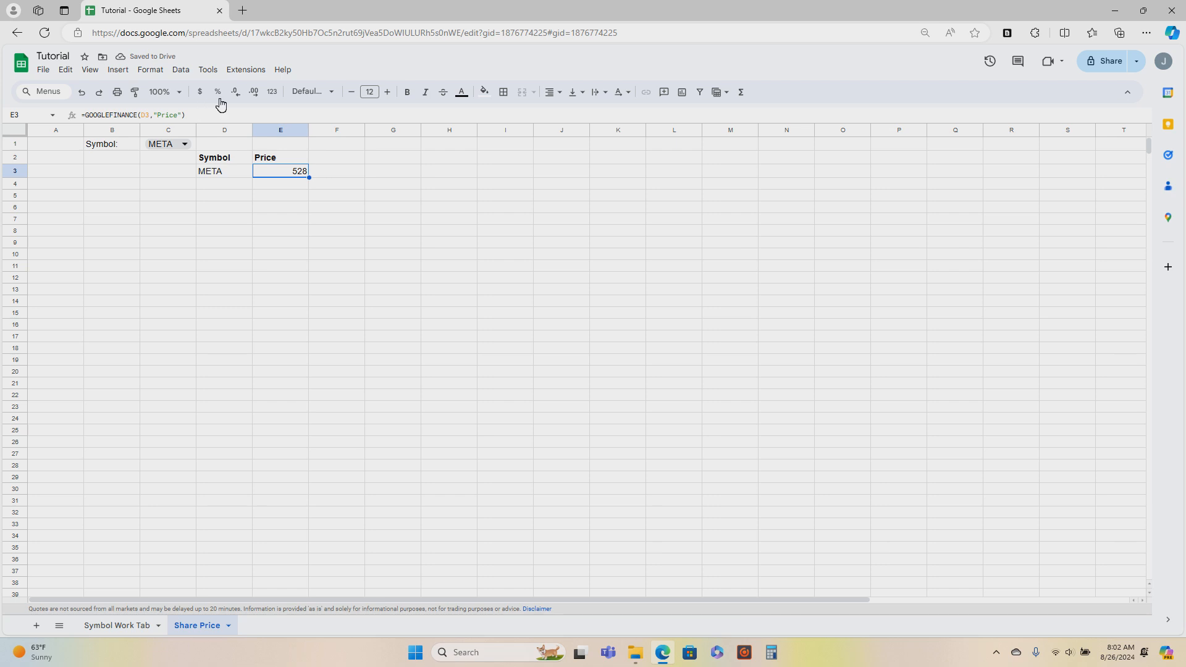
left_click(255, 94)
left_click(254, 94)
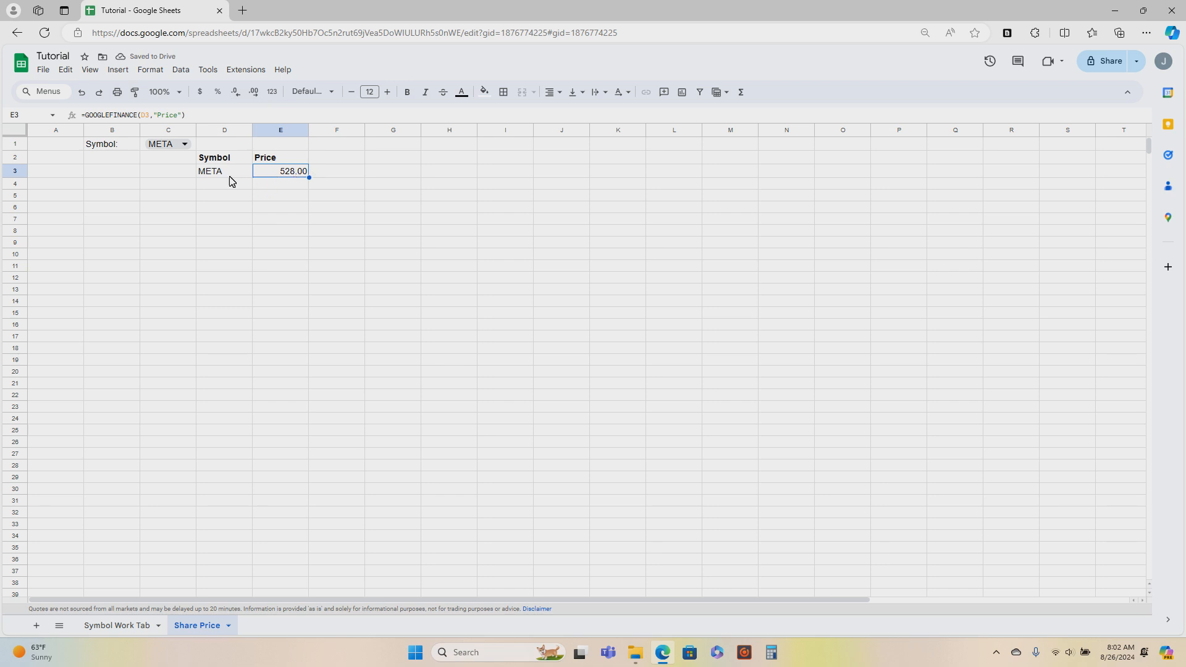
Replace META with NVDA in cell C1's symbol dropdown by filtering the list, trying L first
left_click(187, 146)
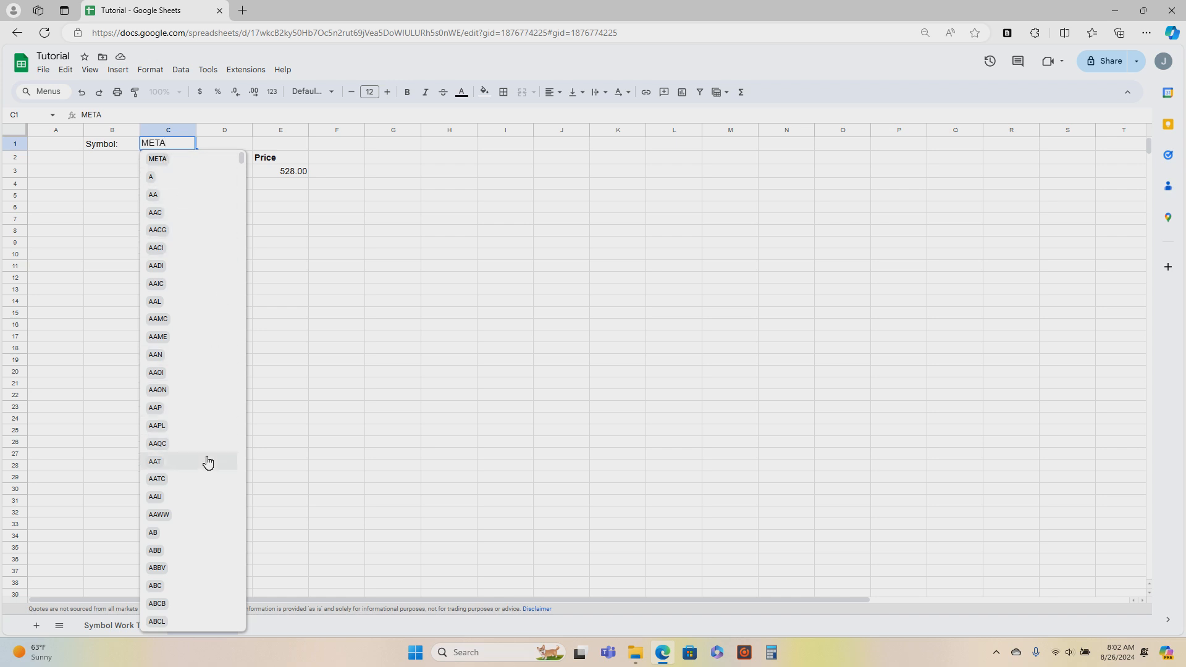
left_click_drag(190, 146, 133, 143)
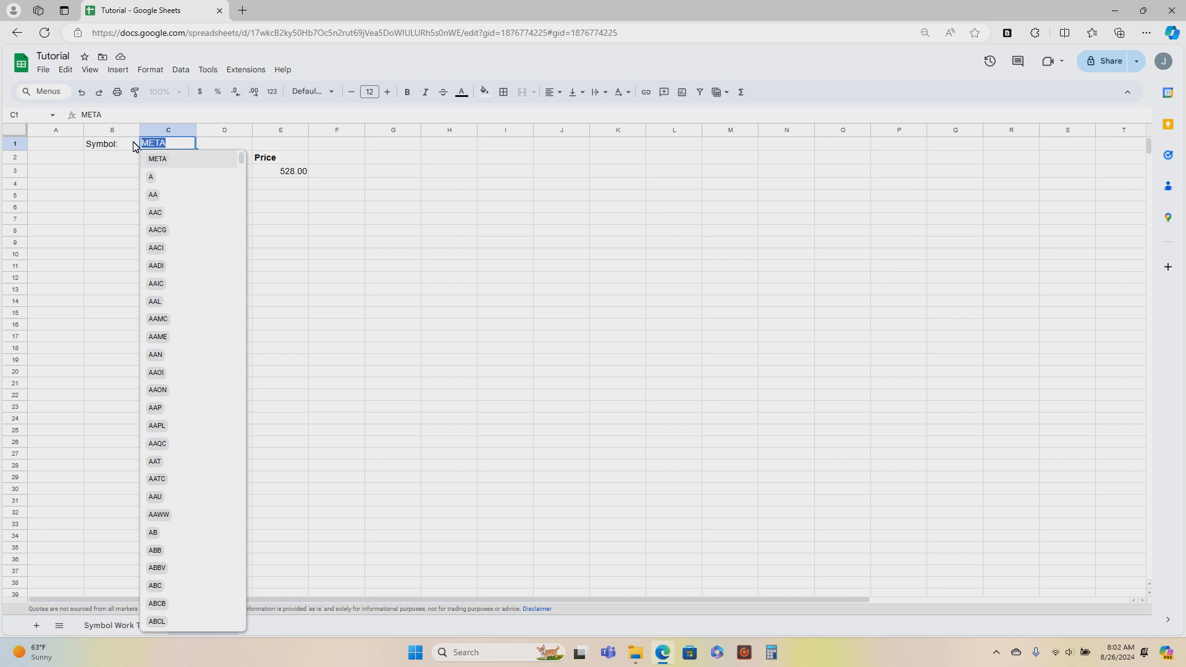
type("L")
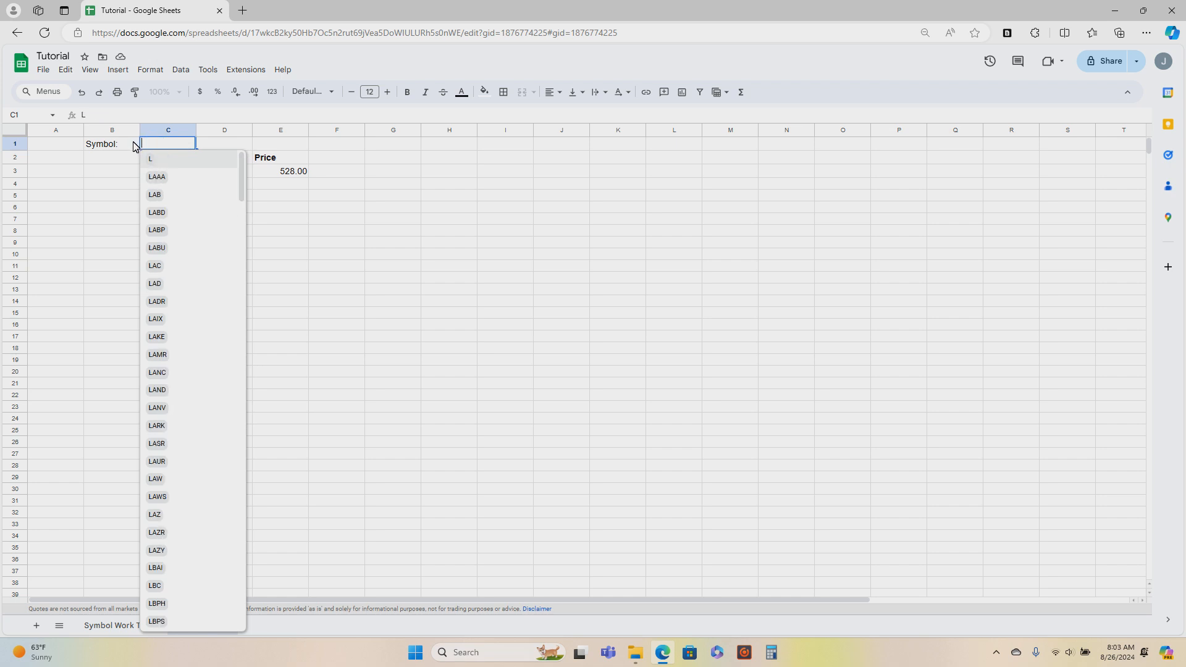
type("NVDA")
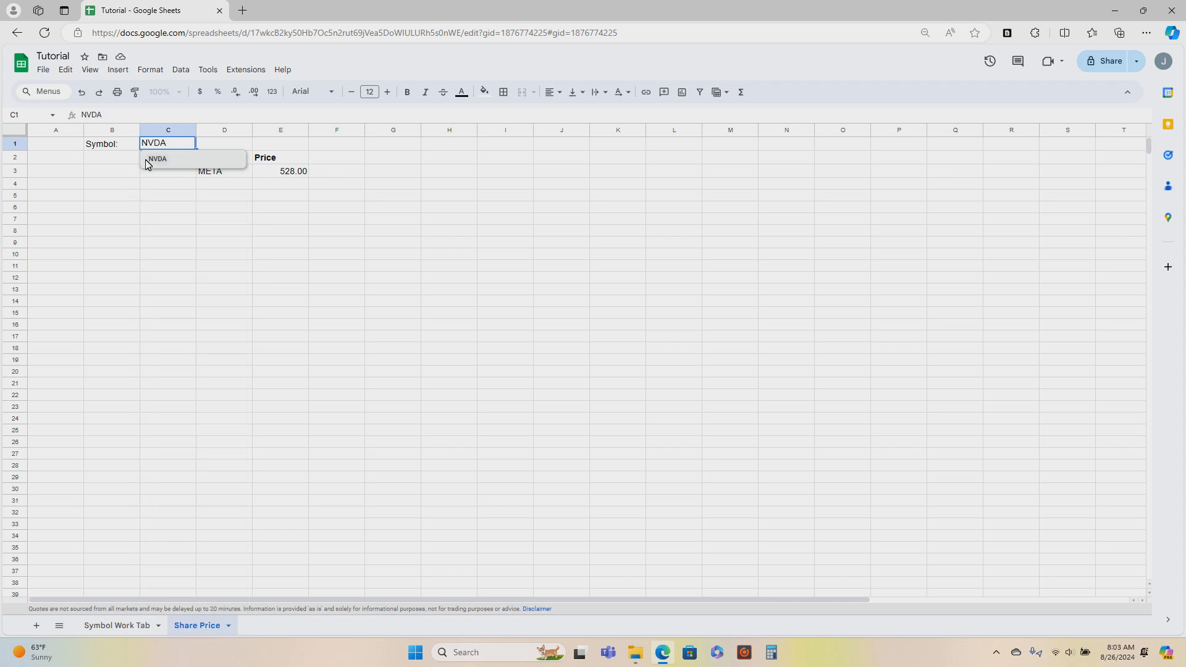
left_click(176, 155)
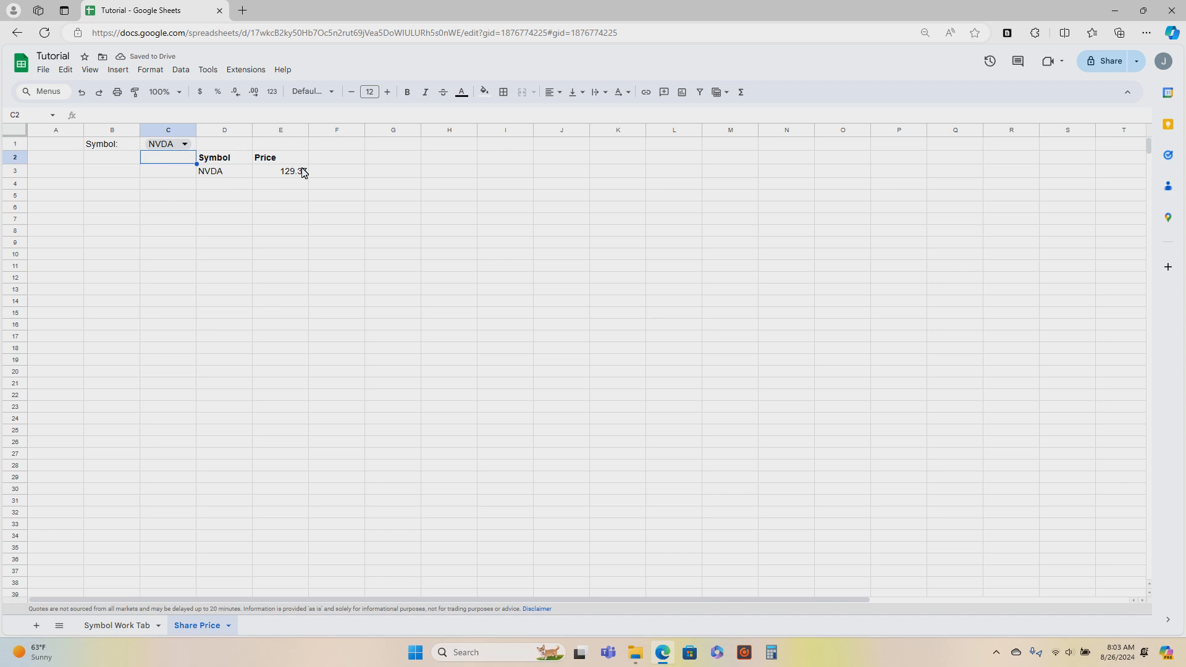